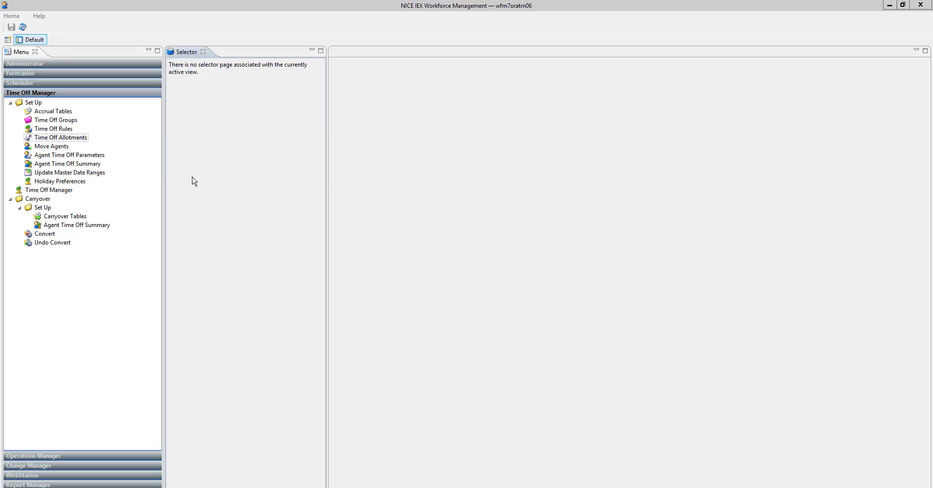
Step: Open the wait list settings of the PE 2021 Rule in Time Off Rules
{"action": "left_click", "coordinate": [54, 129]}
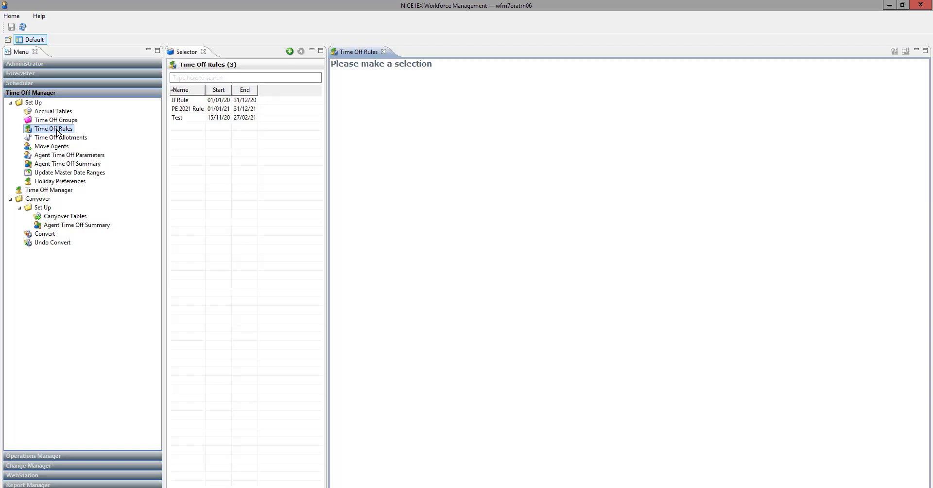
{"action": "left_click", "coordinate": [184, 109]}
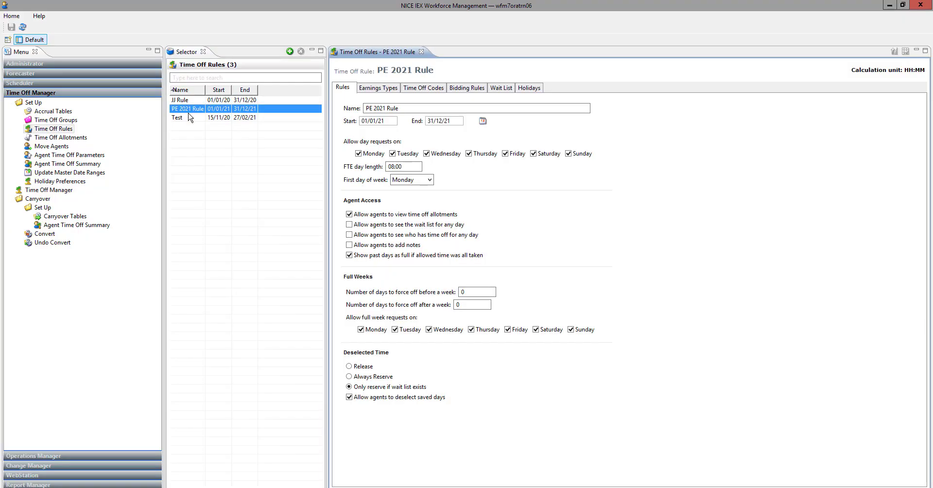
{"action": "left_click", "coordinate": [512, 88]}
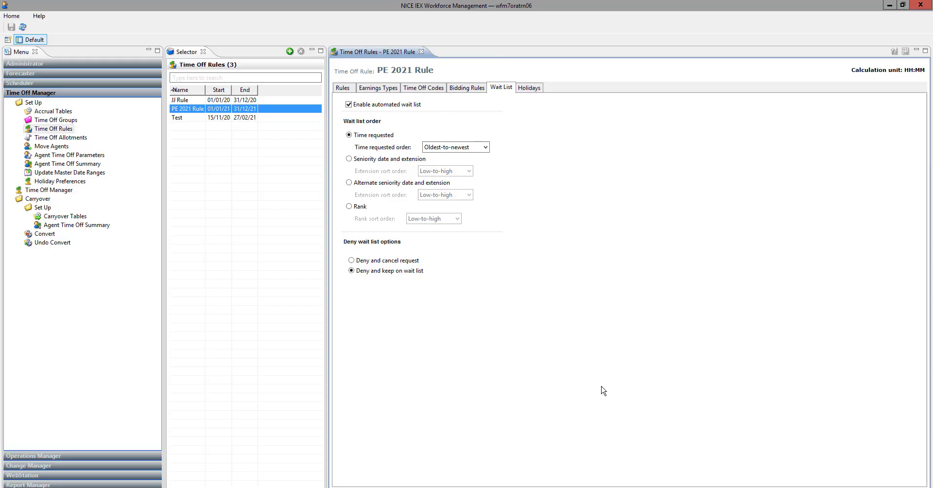
Step: Switch to the agent's WebStation home page in Internet Explorer and maximize its window
{"action": "left_click", "coordinate": [97, 487]}
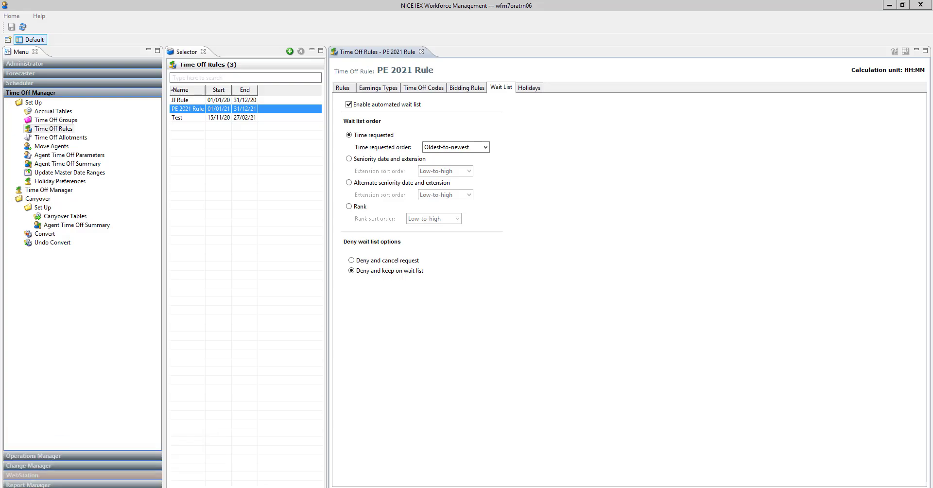
{"action": "mouse_move", "coordinate": [97, 487]}
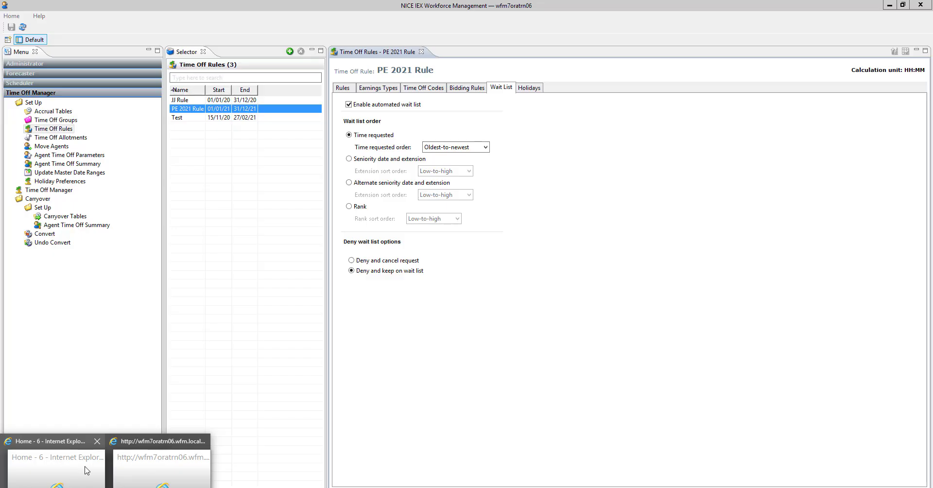
{"action": "left_click_drag", "start_coordinate": [0, 44], "coordinate": [572, 49]}
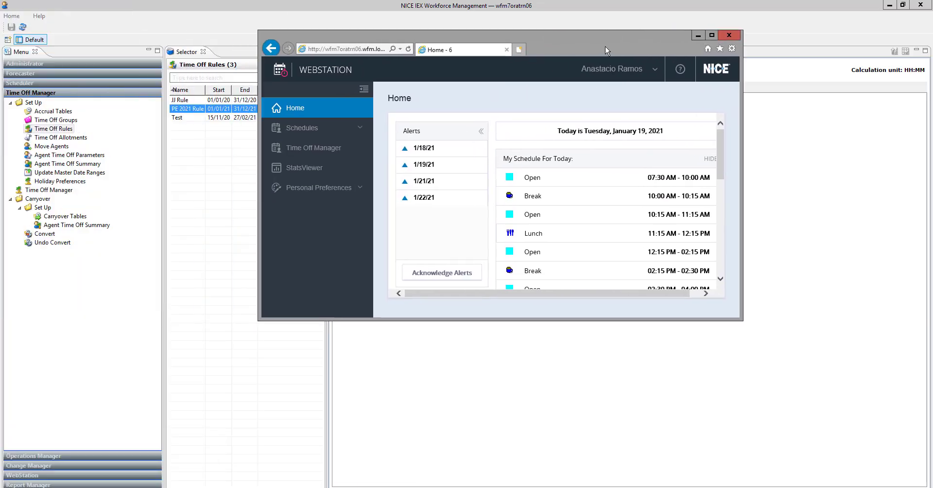
{"action": "left_click", "coordinate": [712, 35]}
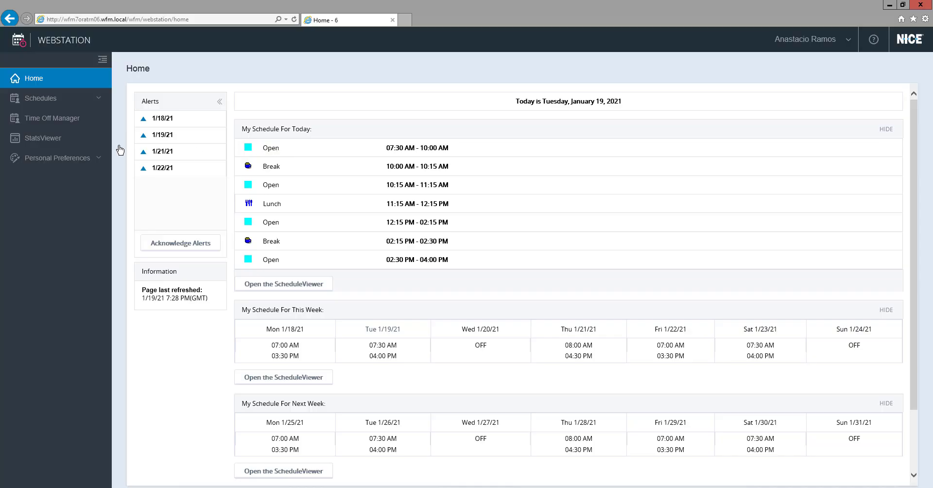
Step: Open the agent's Time Off Manager calendar, review its color key and close the key
{"action": "left_click", "coordinate": [56, 118]}
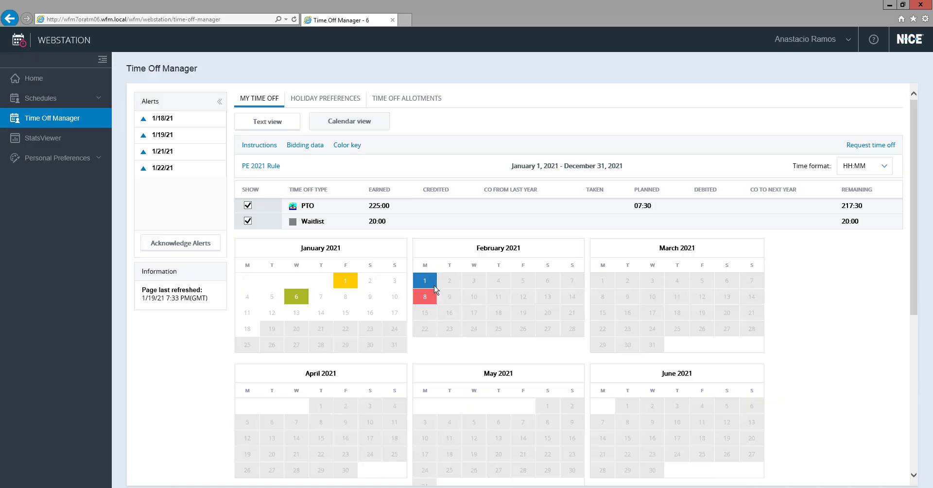
{"action": "left_click", "coordinate": [342, 146]}
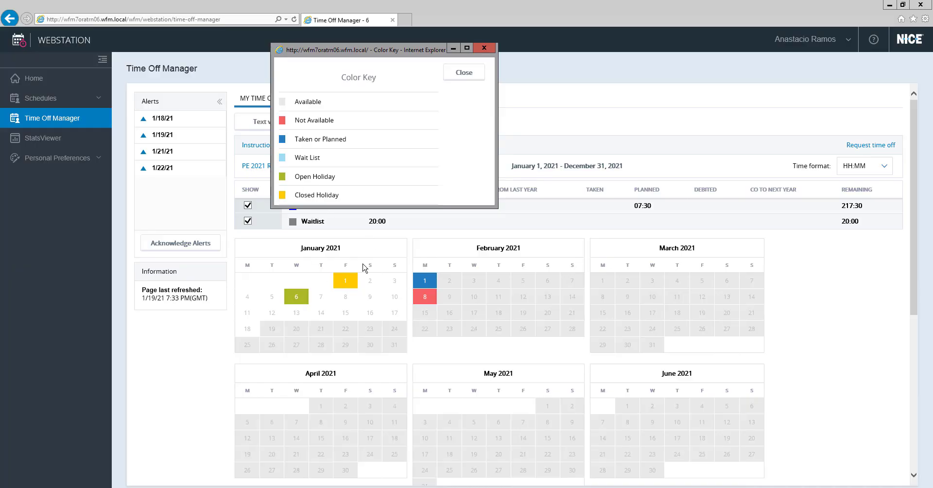
{"action": "left_click", "coordinate": [486, 48]}
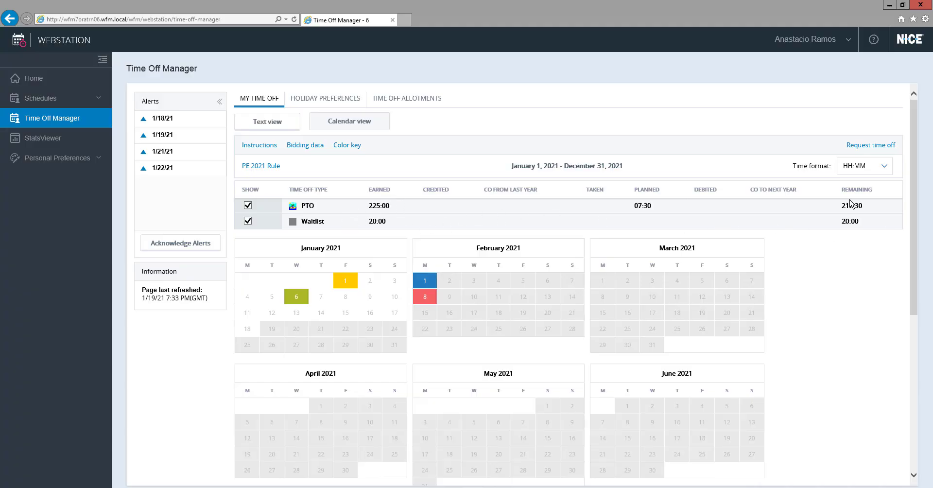
Step: Start a full-day Wait List request for the unavailable day 2/8/21, keeping PTO as the first choice
{"action": "left_click", "coordinate": [425, 297]}
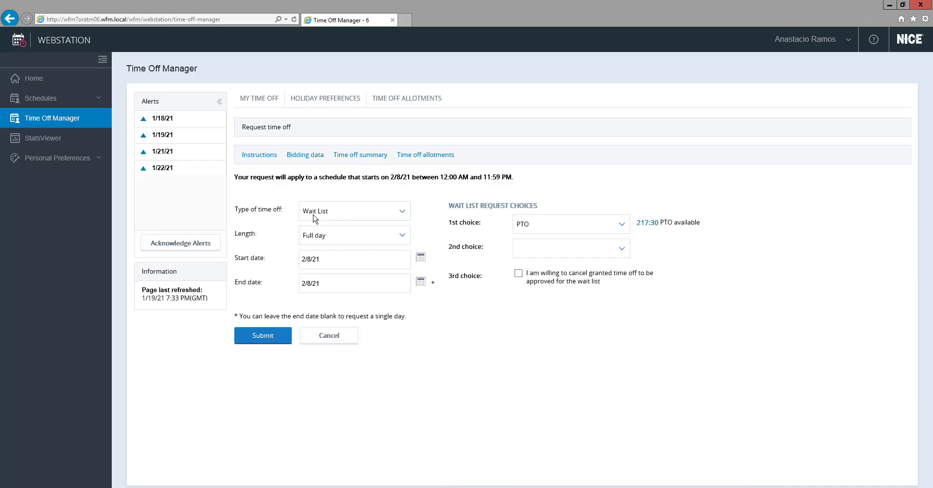
{"action": "left_click", "coordinate": [404, 213]}
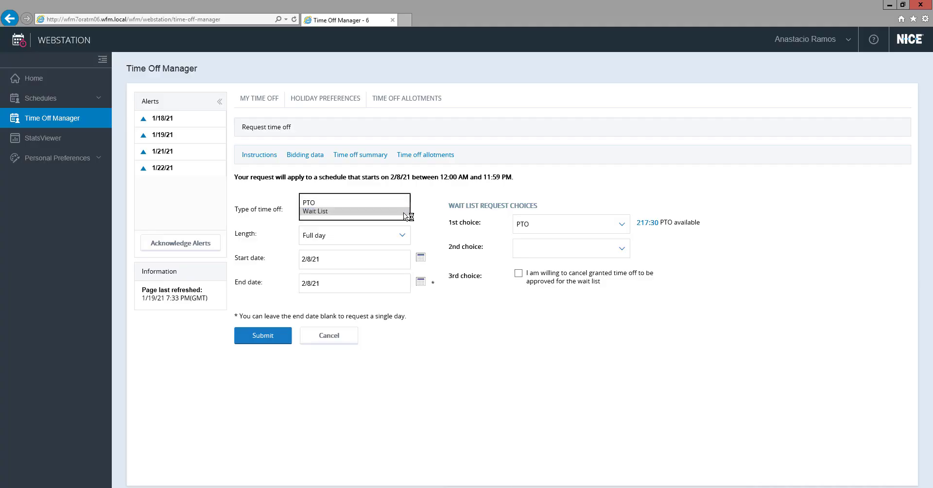
{"action": "left_click", "coordinate": [404, 213]}
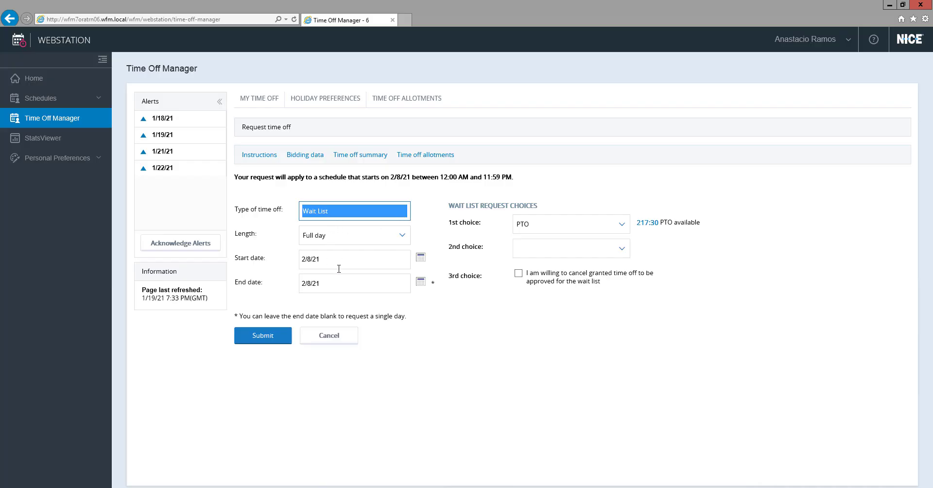
{"action": "left_click", "coordinate": [404, 236]}
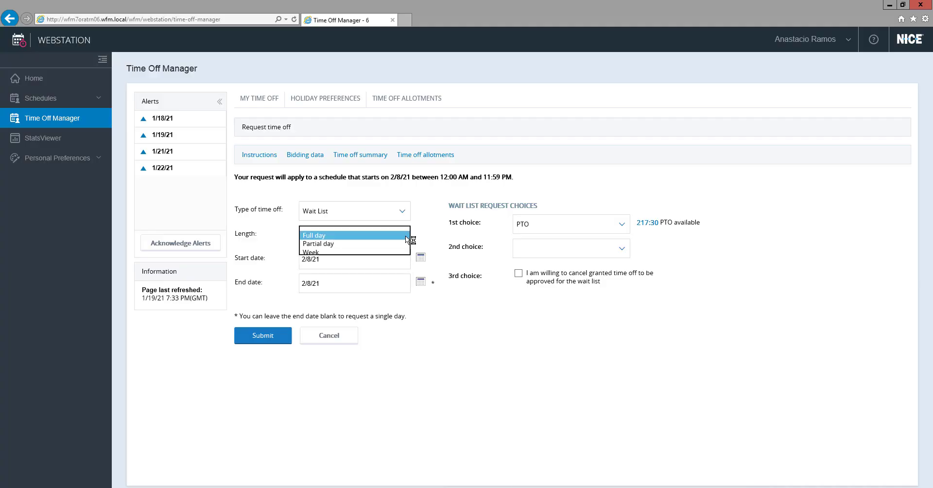
{"action": "left_click", "coordinate": [405, 236]}
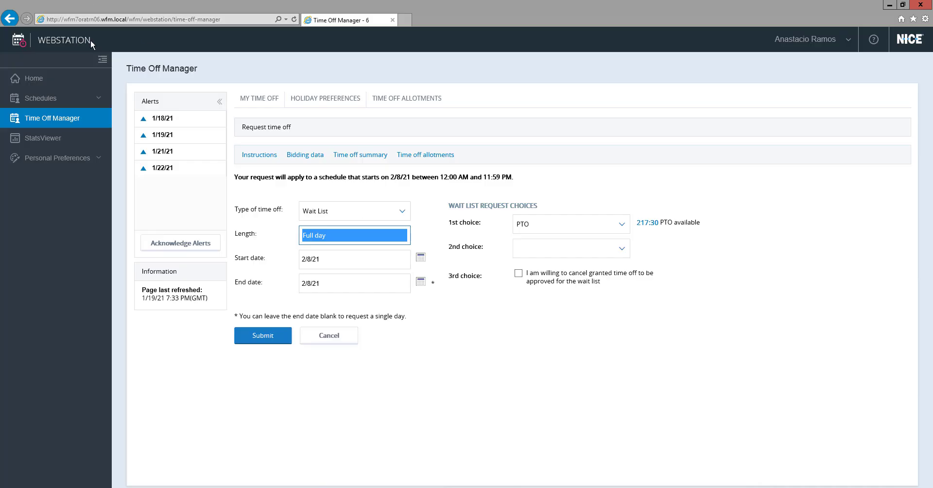
{"action": "left_click", "coordinate": [622, 226]}
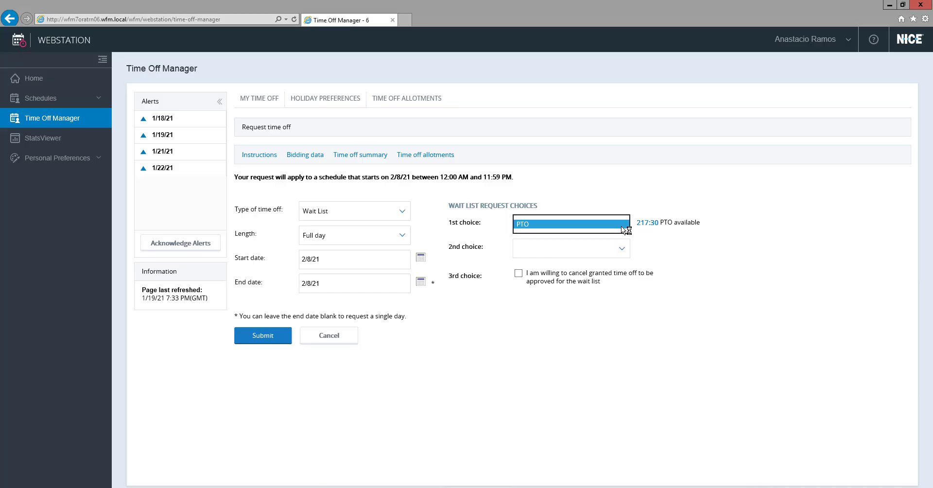
{"action": "left_click", "coordinate": [641, 185]}
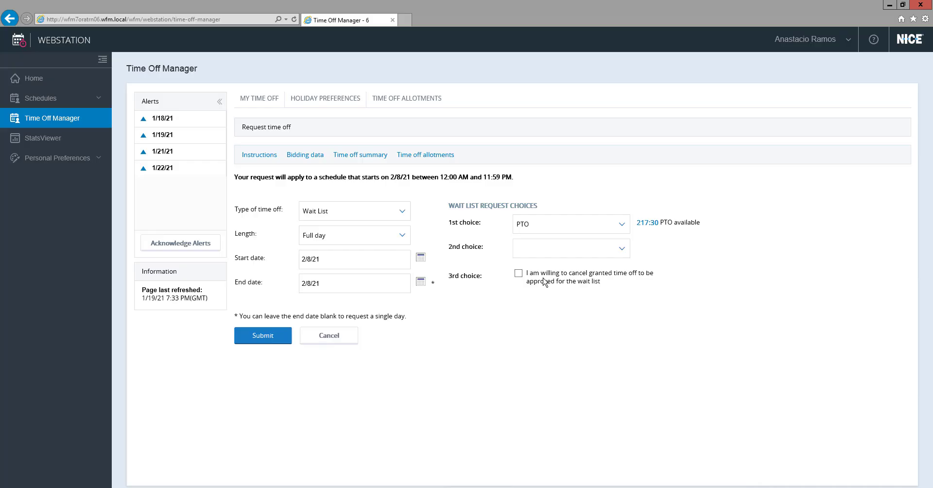
Step: Offer the planned time off on 2/1/21 for cancellation as the third choice and submit the wait list request
{"action": "left_click", "coordinate": [519, 275]}
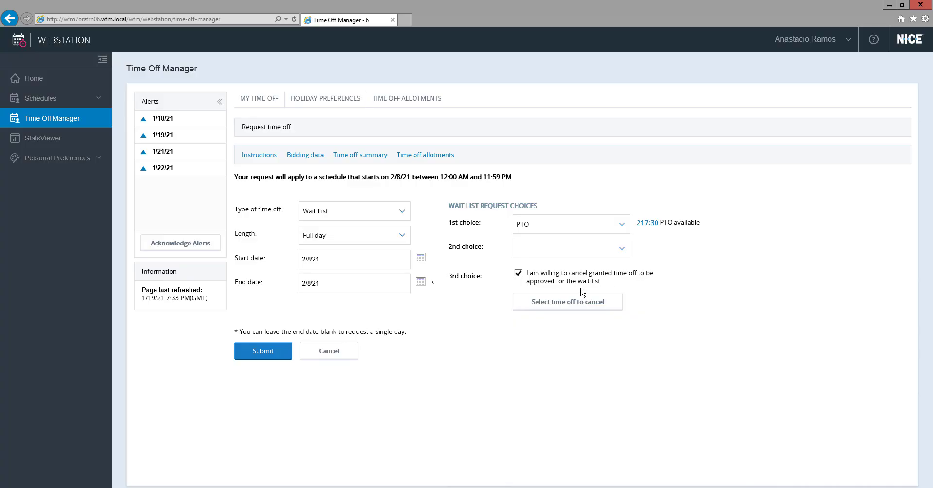
{"action": "left_click", "coordinate": [561, 305]}
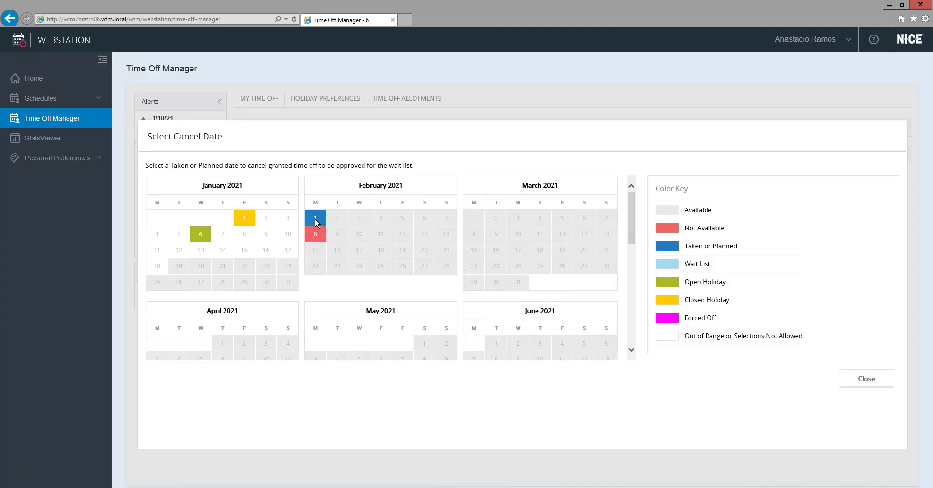
{"action": "left_click", "coordinate": [316, 219]}
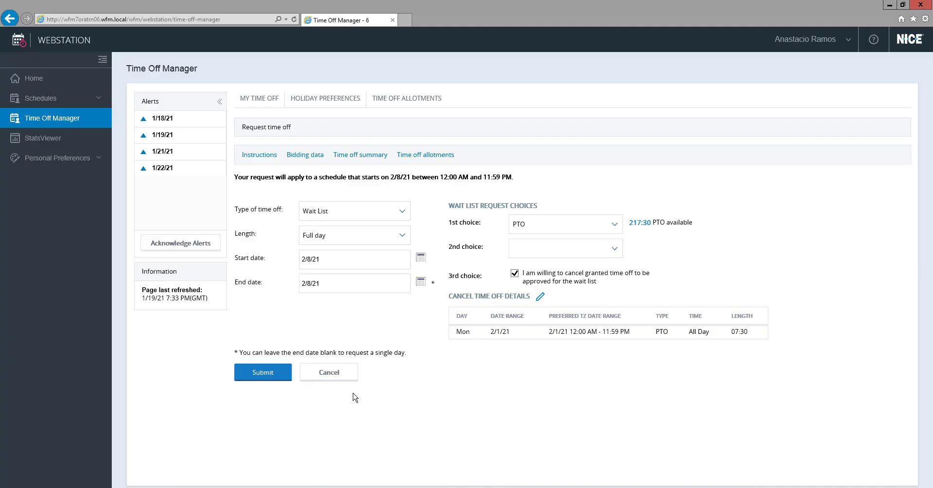
{"action": "left_click", "coordinate": [267, 372]}
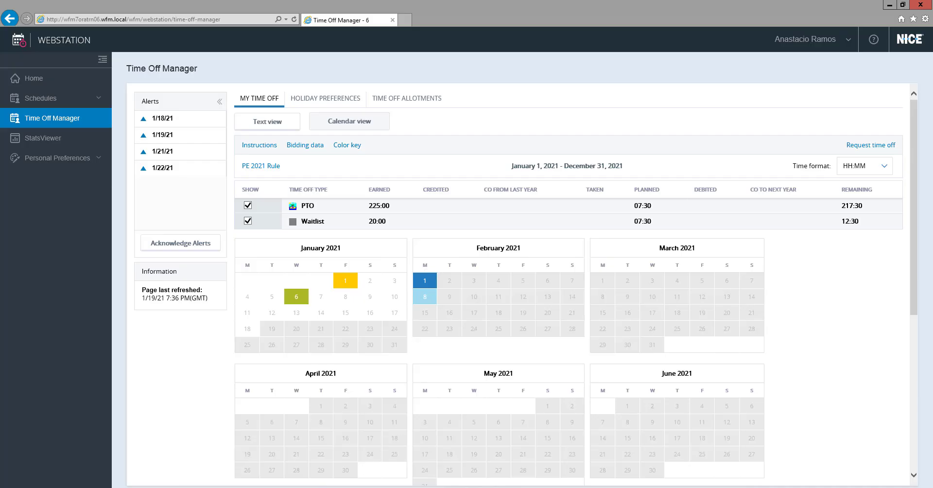
Step: Switch back to NICE IEX Workforce Management and open the time off allotments for the PE 2021 Rule under TOG 500 PE TOG
{"action": "left_click", "coordinate": [302, 487]}
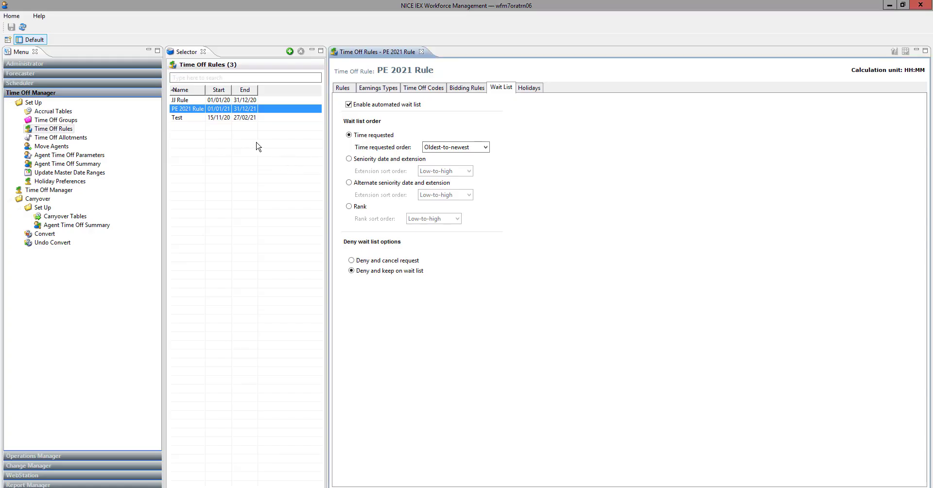
{"action": "left_click", "coordinate": [70, 140]}
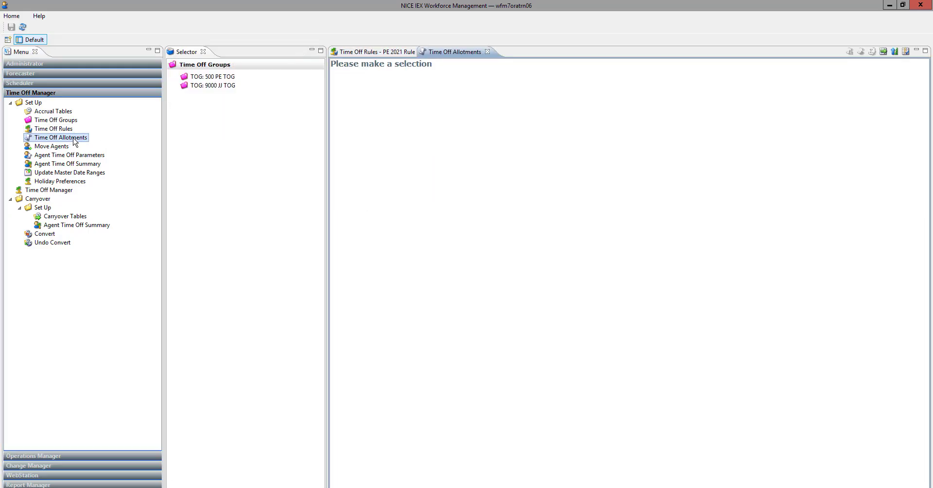
{"action": "left_click", "coordinate": [176, 77]}
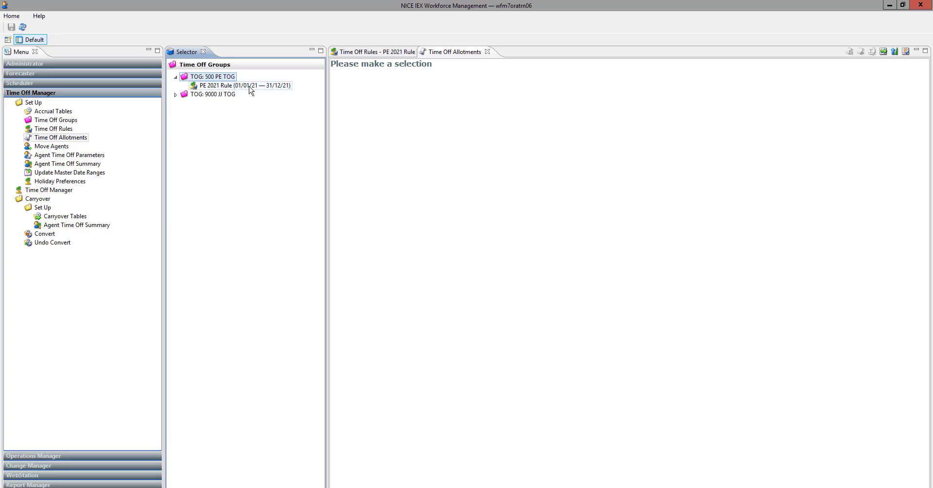
{"action": "left_click", "coordinate": [249, 86]}
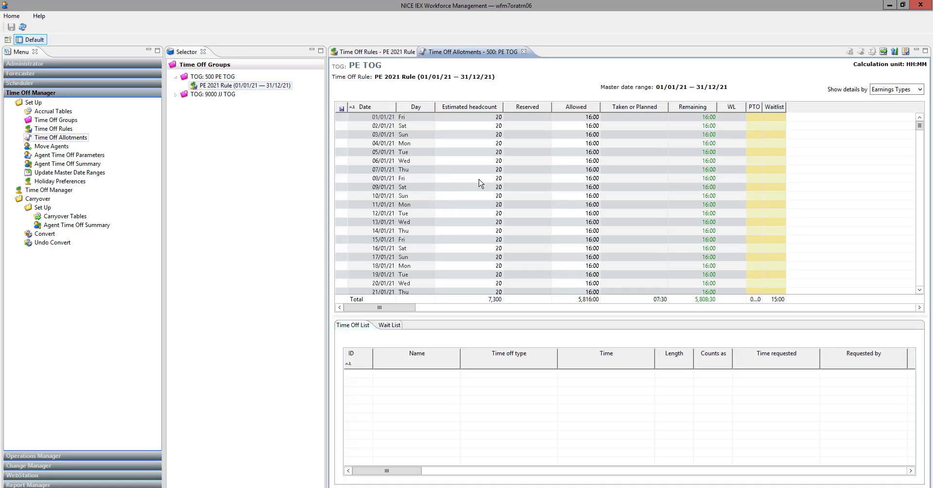
Step: Display the time off list for 01/02/21 in the allotments table
{"action": "left_click", "coordinate": [919, 290]}
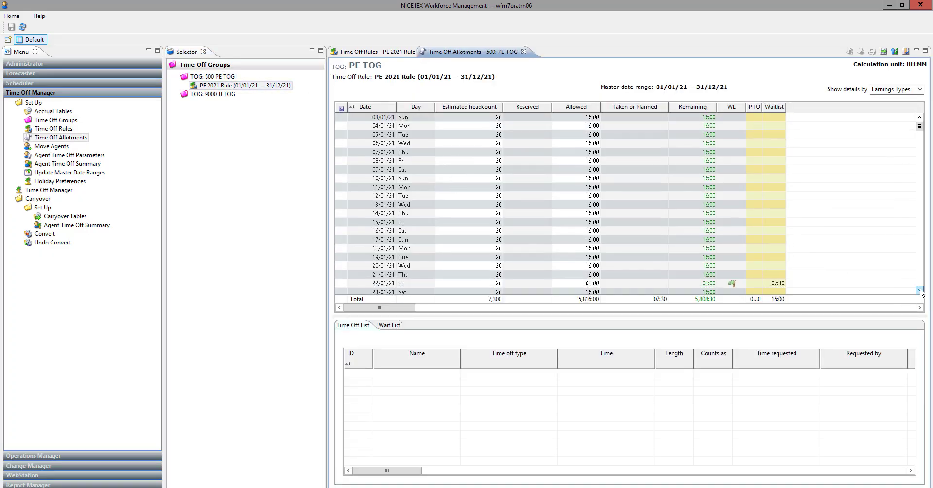
{"action": "left_click", "coordinate": [919, 291]}
{"action": "left_click", "coordinate": [920, 290]}
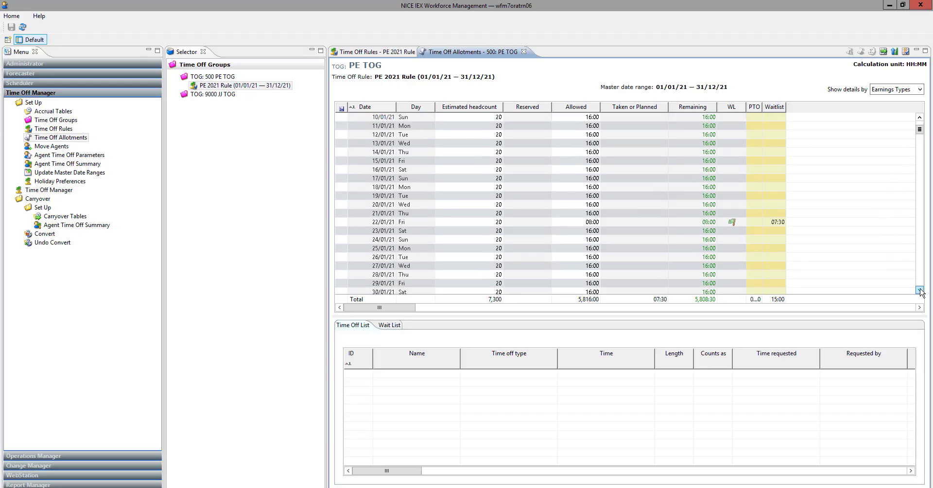
{"action": "left_click", "coordinate": [920, 290]}
{"action": "left_click", "coordinate": [920, 290]}
{"action": "left_click", "coordinate": [920, 290]}
{"action": "left_click", "coordinate": [919, 290]}
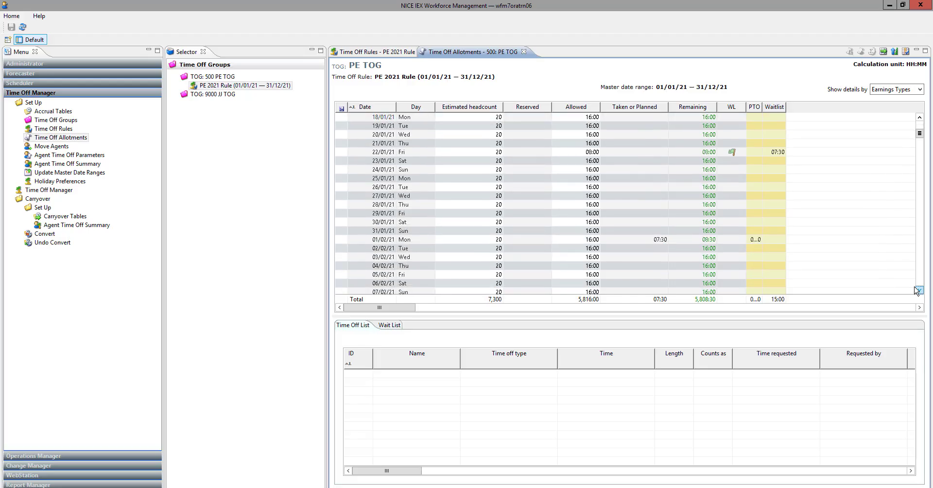
{"action": "left_click", "coordinate": [920, 291]}
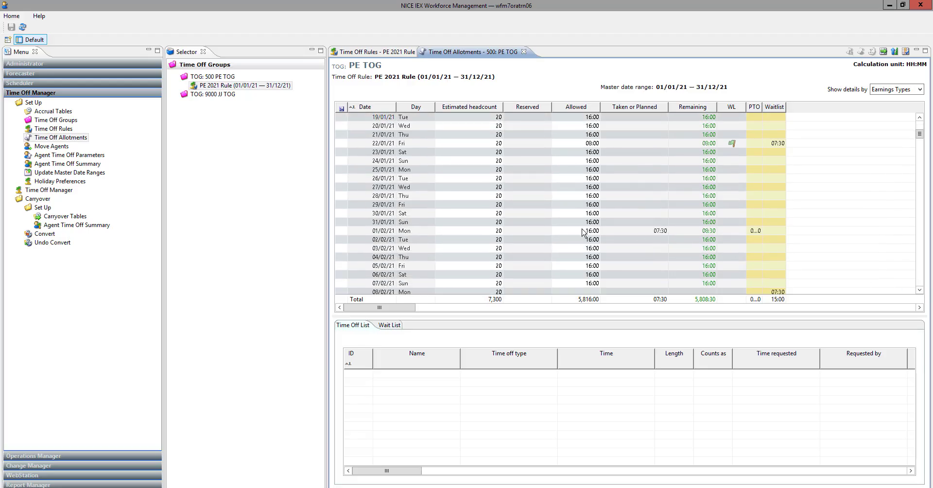
{"action": "left_click", "coordinate": [629, 232]}
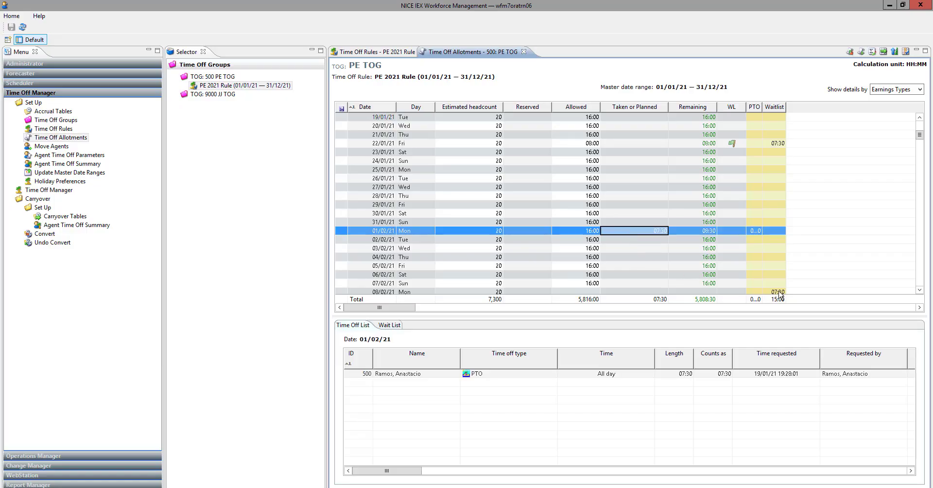
Step: Display the wait list entries for 08/02/21
{"action": "scroll", "coordinate": [779, 294], "scroll_direction": "down", "scroll_amount": 1}
{"action": "left_click", "coordinate": [775, 267]}
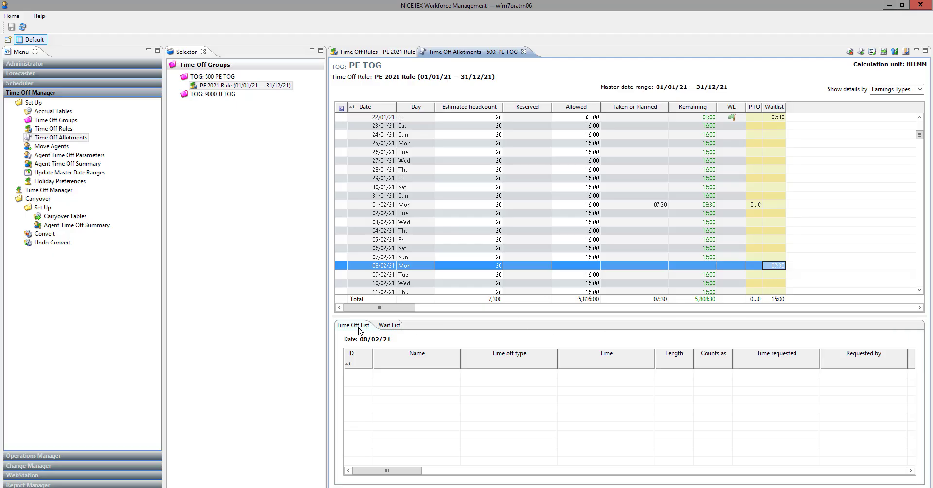
{"action": "left_click", "coordinate": [389, 328]}
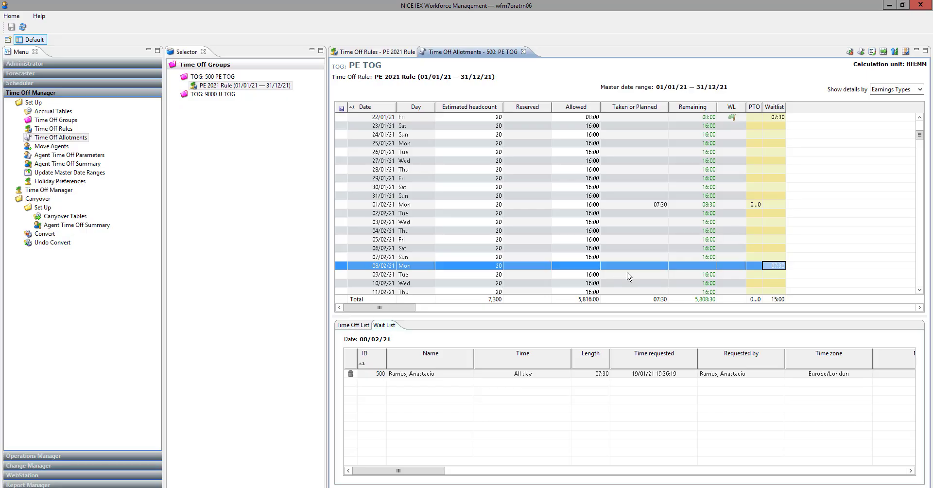
Step: Set the allowed time off for 08/02/21 to 8:00 and select that day's wait list flag
{"action": "left_click", "coordinate": [584, 267]}
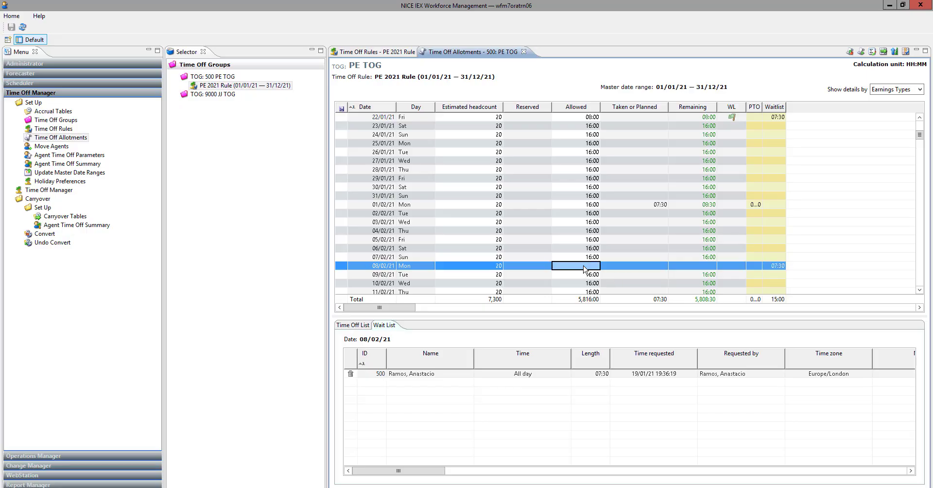
{"action": "type", "text": "8:00"}
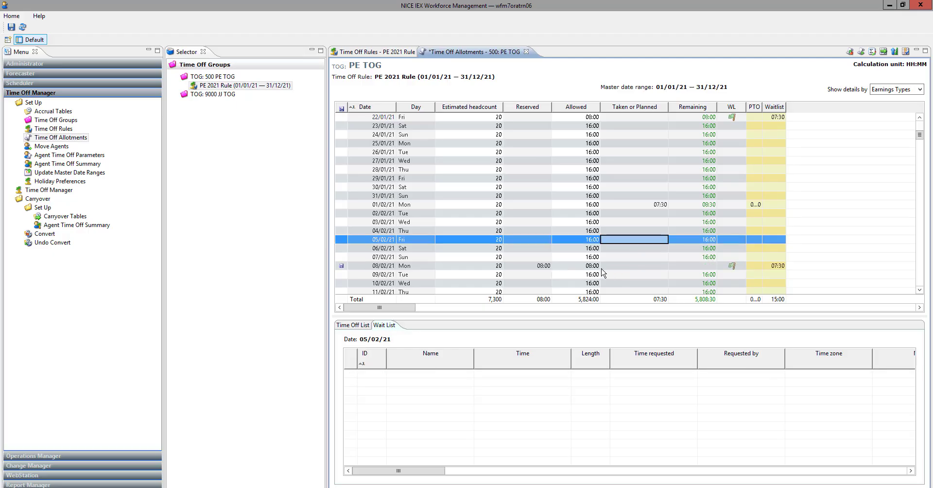
{"action": "left_click", "coordinate": [729, 267]}
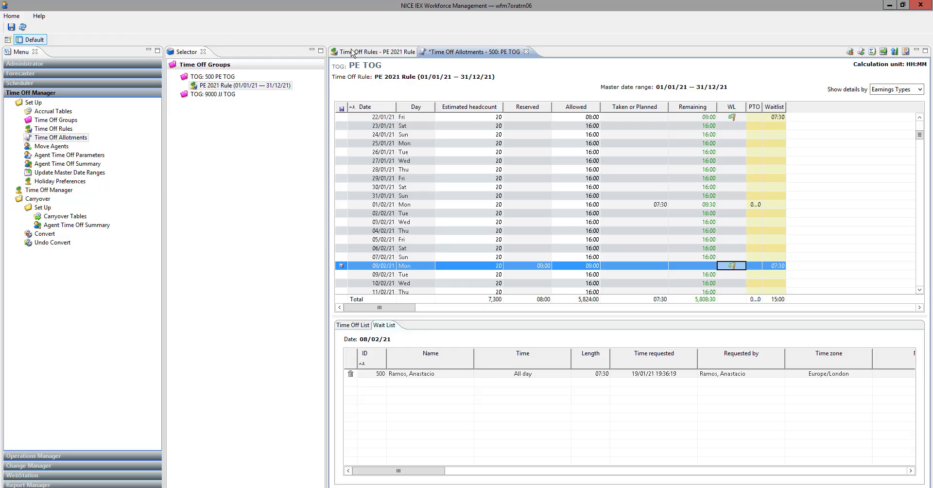
Step: Return to the PE 2021 Rule to check its wait list order and denial options
{"action": "left_click", "coordinate": [368, 53]}
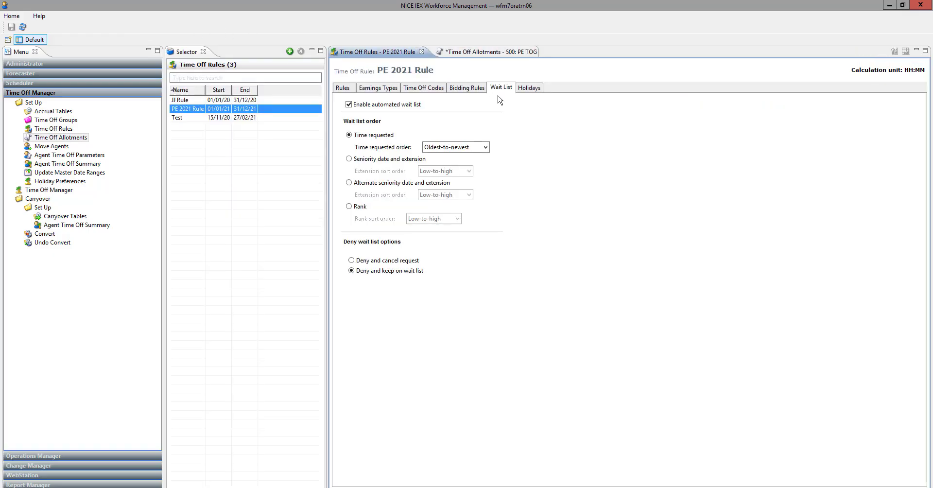